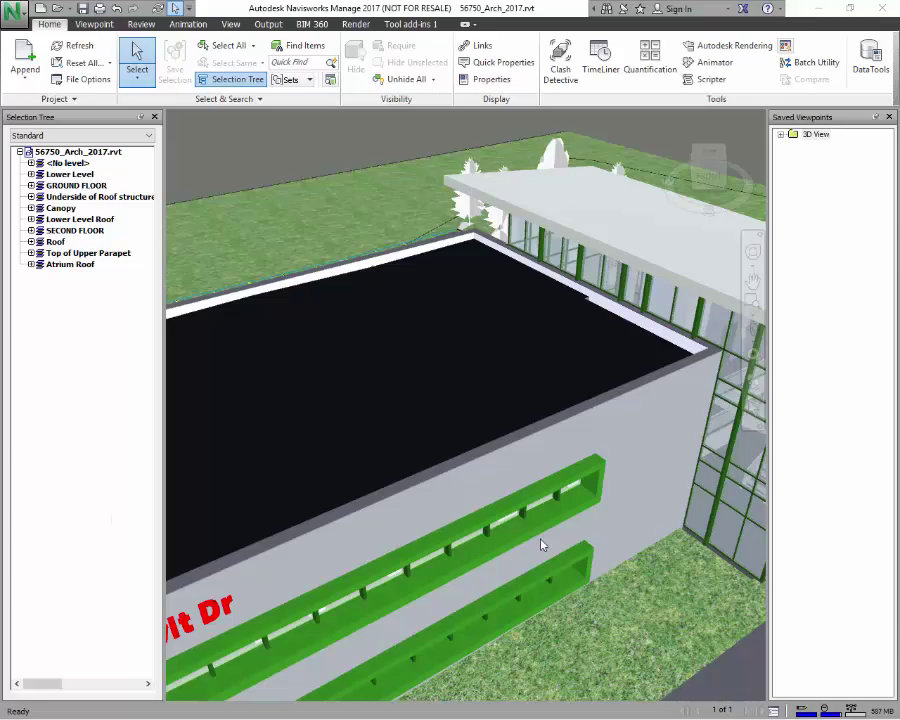
- Orbit and zoom out to view the whole building and parking area from above
{"action": "mouse_move", "coordinate": [714, 172]}
{"action": "left_mouse_down"}
{"action": "mouse_move", "coordinate": [728, 153]}
{"action": "mouse_move", "coordinate": [768, 143]}
{"action": "left_mouse_up"}
{"action": "scroll", "coordinate": [422, 340], "scroll_direction": "down", "scroll_amount": 5}
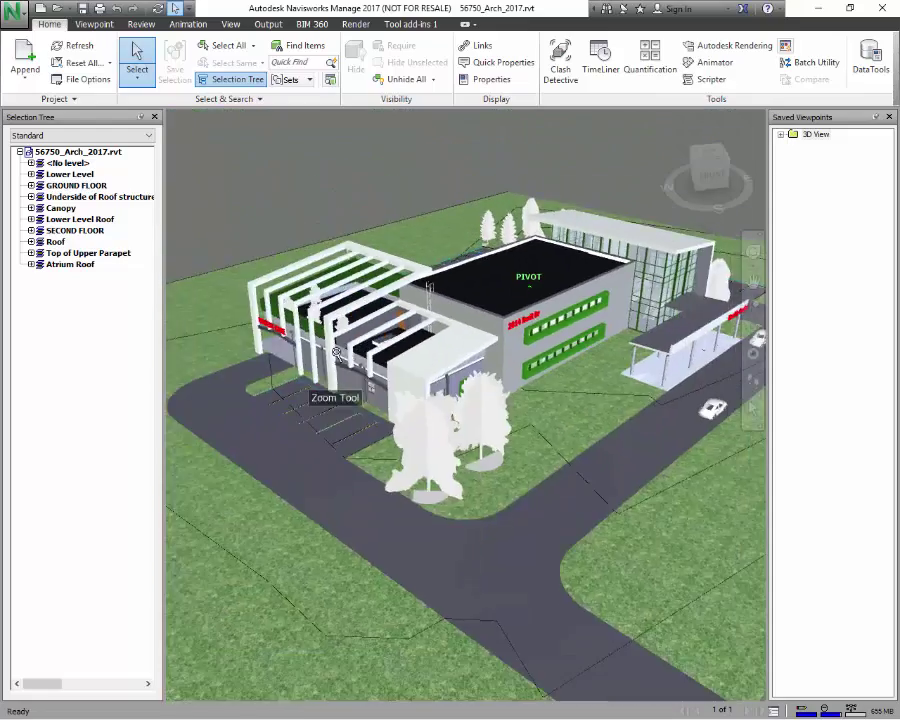
{"action": "scroll", "coordinate": [572, 352], "scroll_direction": "up", "scroll_amount": 5}
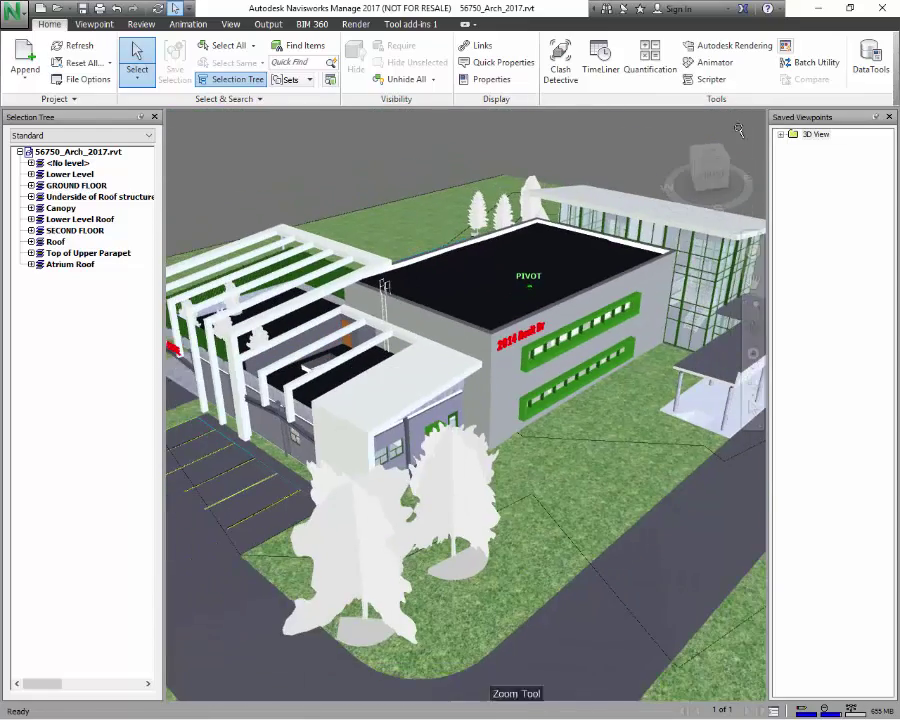
{"action": "mouse_move", "coordinate": [712, 165]}
{"action": "left_mouse_down"}
{"action": "mouse_move", "coordinate": [710, 150]}
{"action": "mouse_move", "coordinate": [704, 160]}
{"action": "left_mouse_up"}
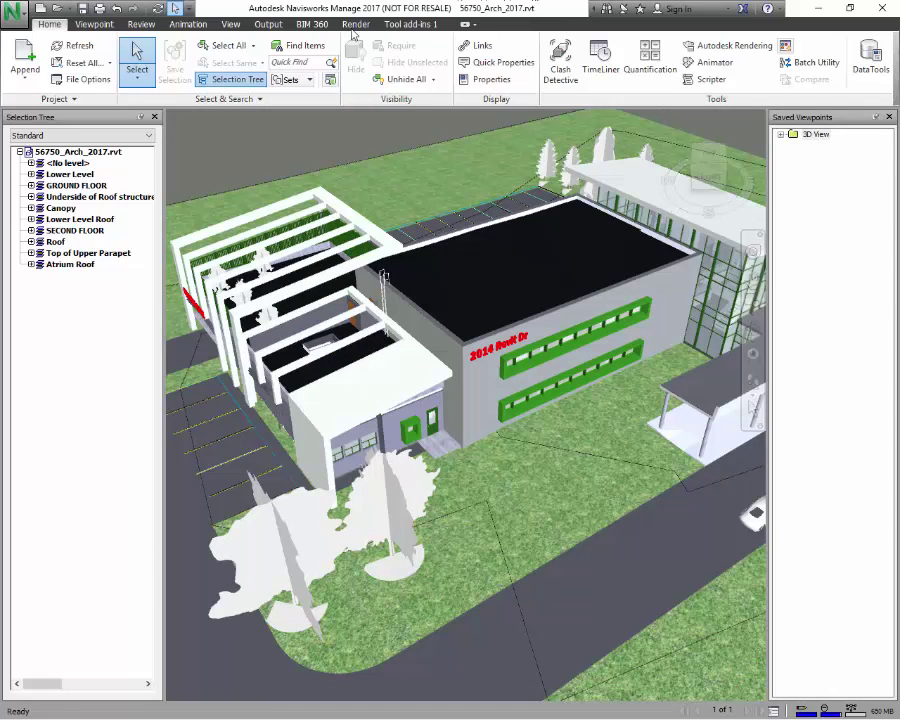
- Enable sectioning on the Viewpoint tab and switch the section box to Move mode
{"action": "left_click", "coordinate": [141, 24]}
{"action": "left_click", "coordinate": [46, 24]}
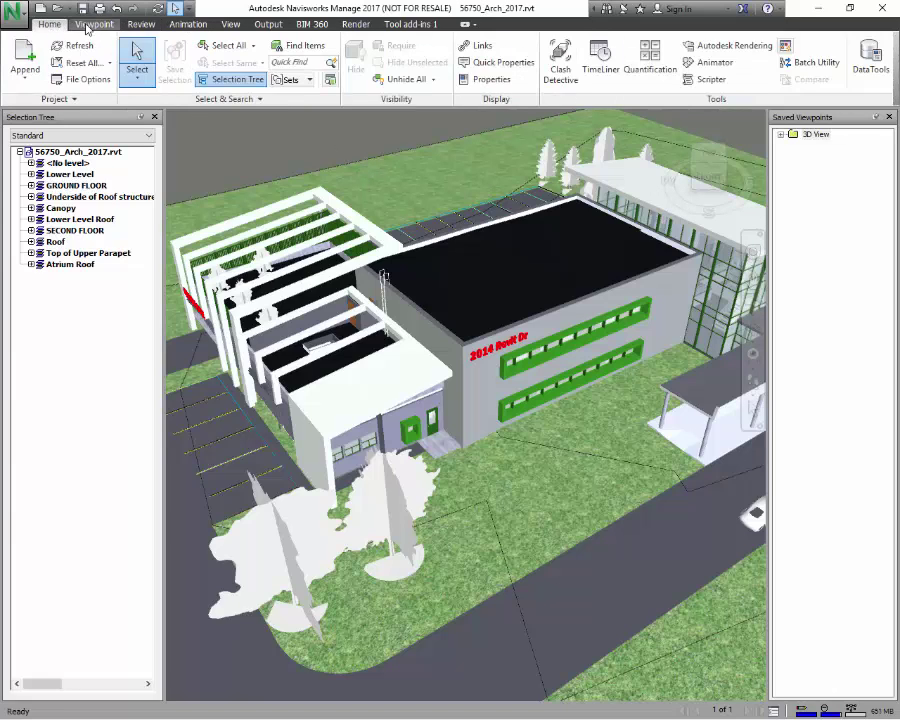
{"action": "left_click", "coordinate": [94, 24]}
{"action": "left_click", "coordinate": [757, 62]}
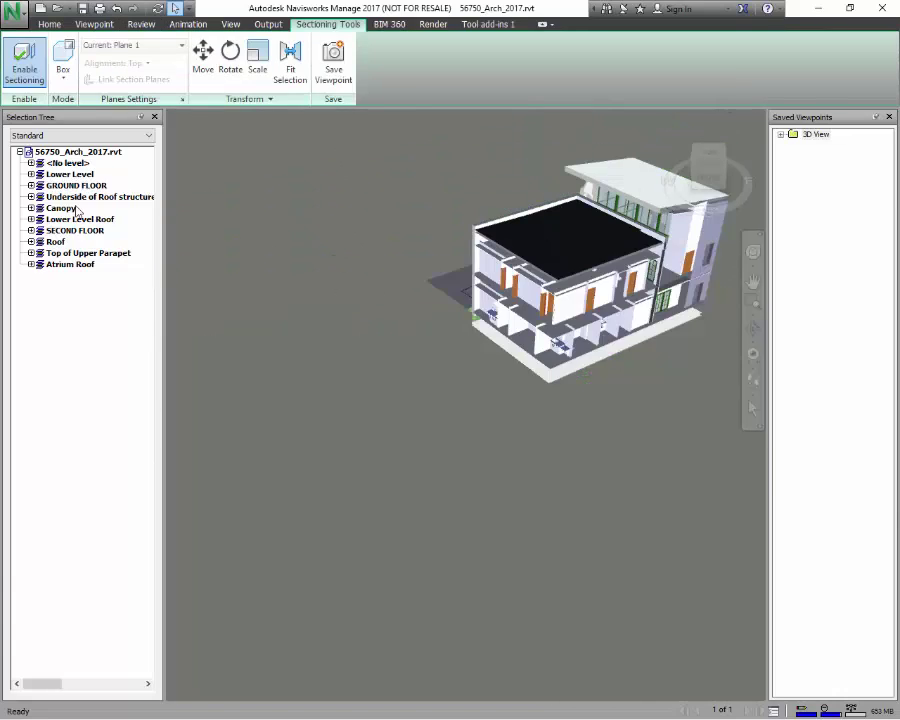
{"action": "left_click", "coordinate": [203, 62]}
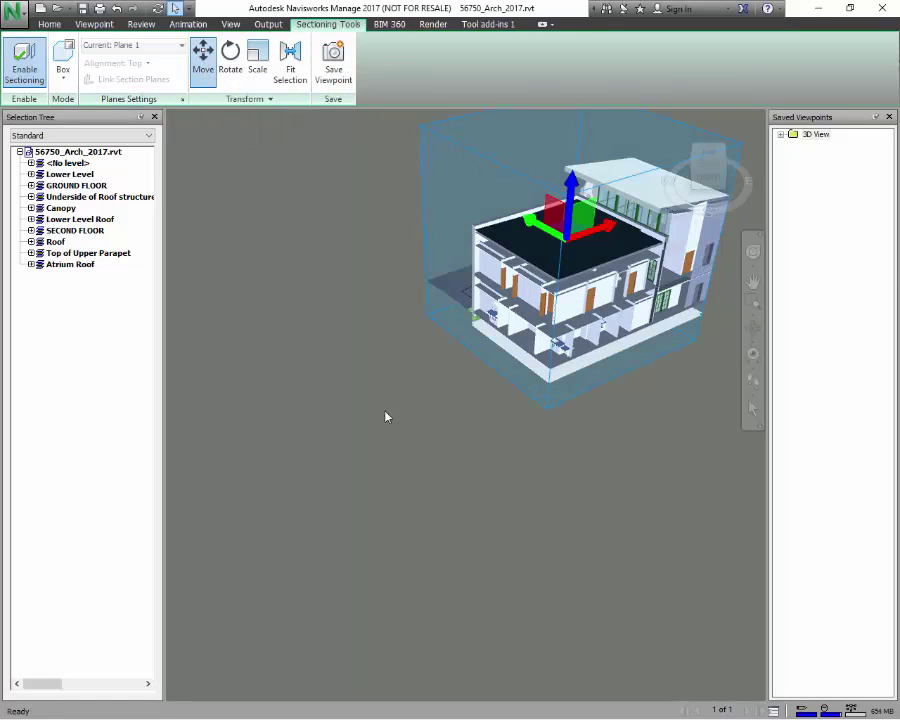
- Select the roof, orbit to a raised view, and drag the section box down over the building
{"action": "left_click", "coordinate": [600, 238]}
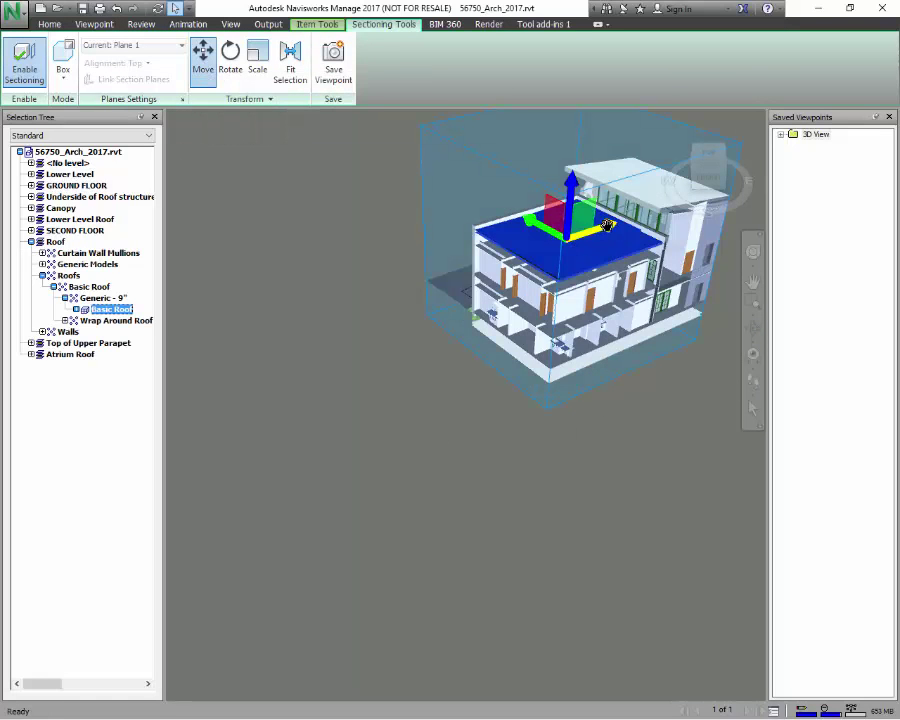
{"action": "middle_click_drag", "start_coordinate": [428, 158], "coordinate": [398, 340], "text": "shift"}
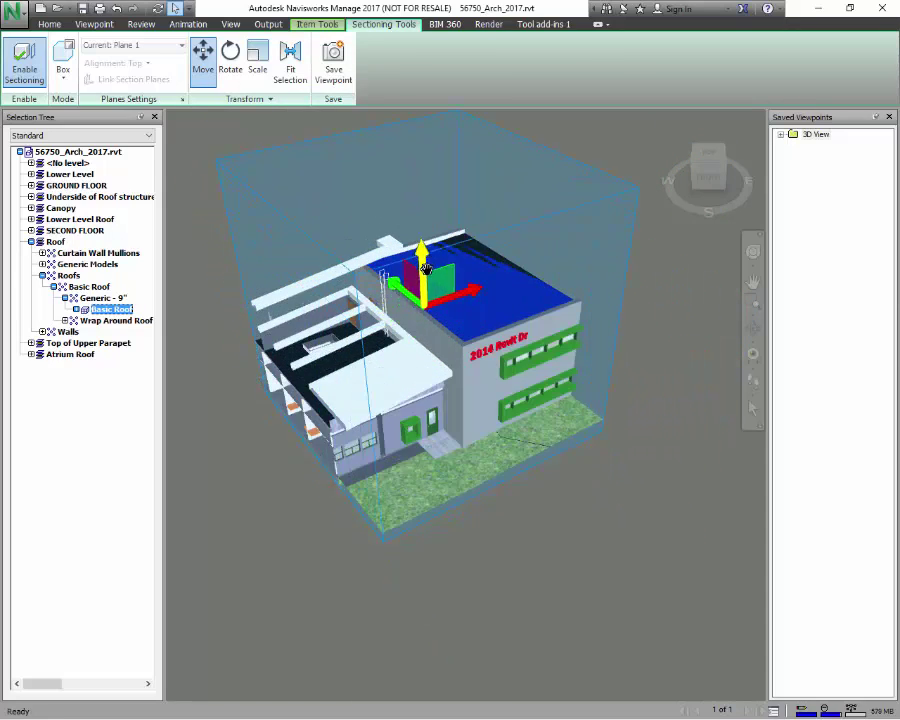
{"action": "left_click", "coordinate": [722, 160]}
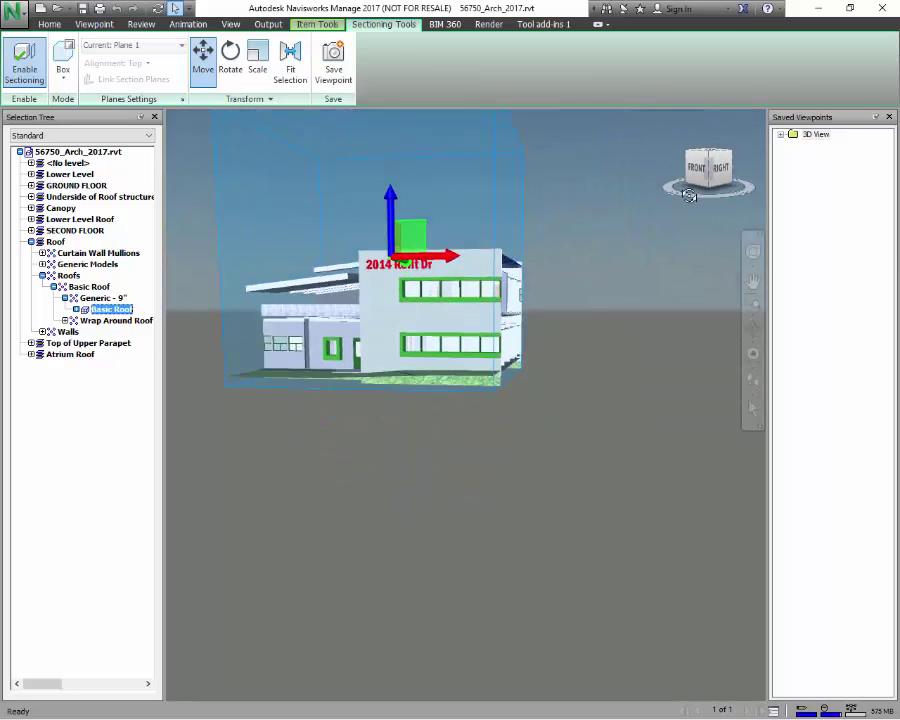
{"action": "left_click_drag", "start_coordinate": [693, 195], "coordinate": [600, 250]}
{"action": "left_click_drag", "start_coordinate": [423, 288], "coordinate": [412, 338]}
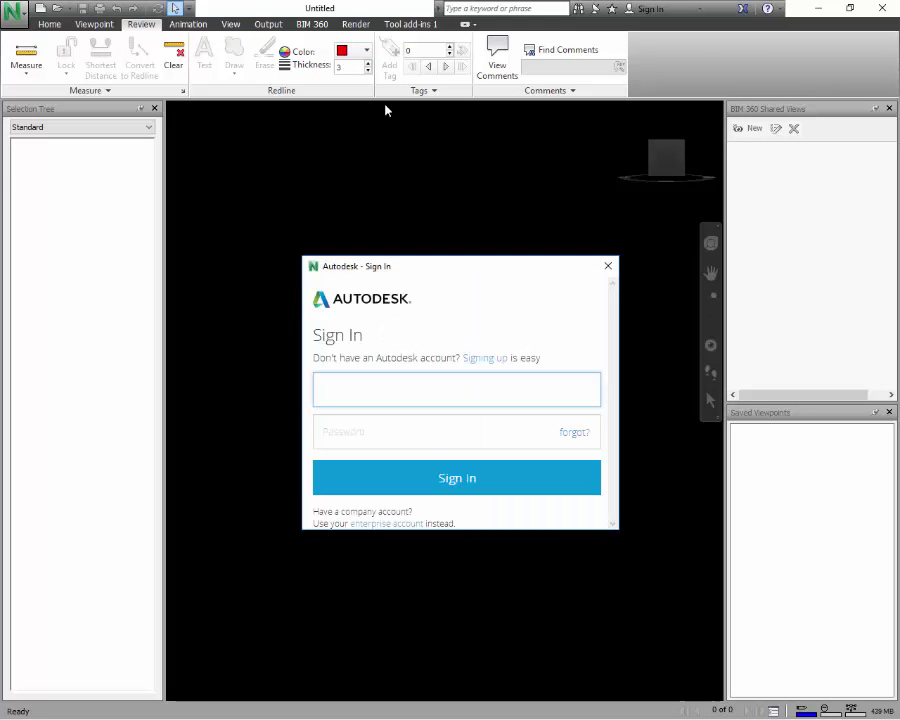
- Enter the Autodesk account name and password and sign in
{"action": "left_click", "coordinate": [385, 434]}
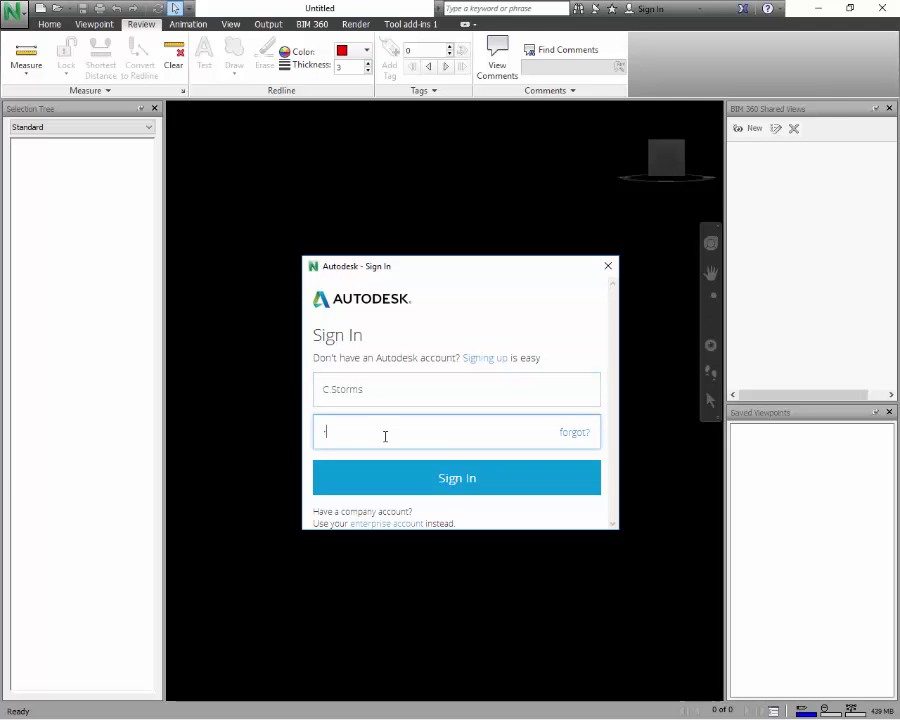
{"action": "type", "text": "**********"}
{"action": "left_click", "coordinate": [468, 486]}
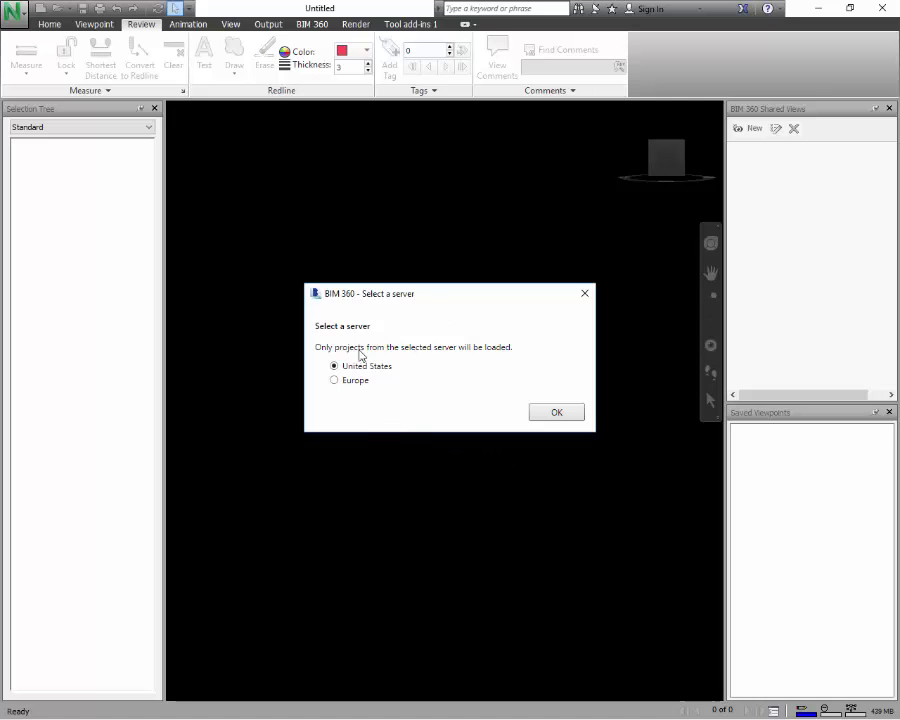
- Confirm the United States server, choose the Thunder Foods project, and select the All_Models model
{"action": "left_click", "coordinate": [559, 417]}
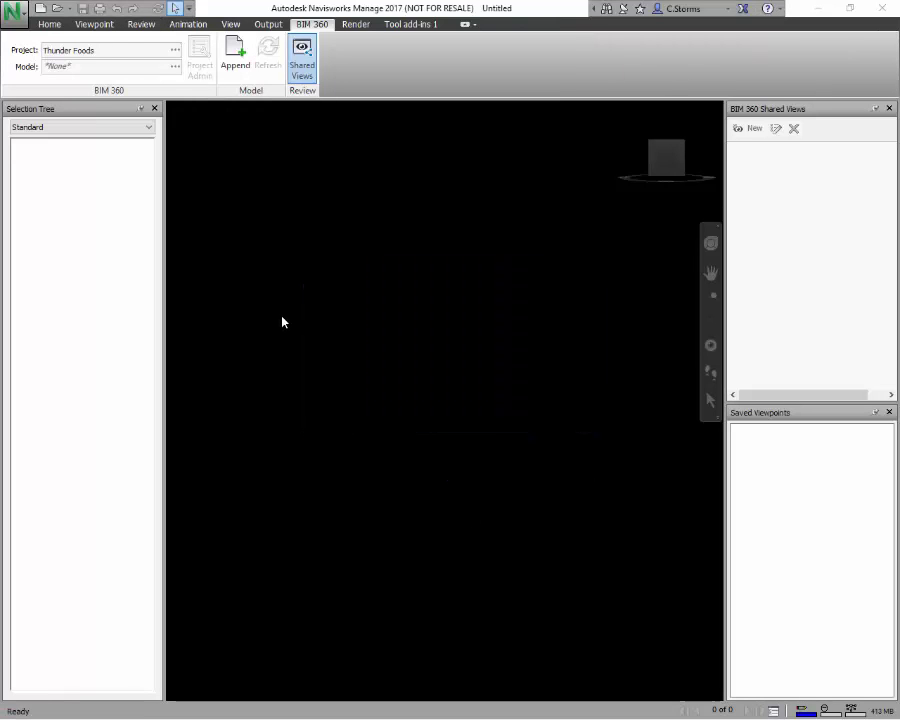
{"action": "left_click", "coordinate": [176, 50]}
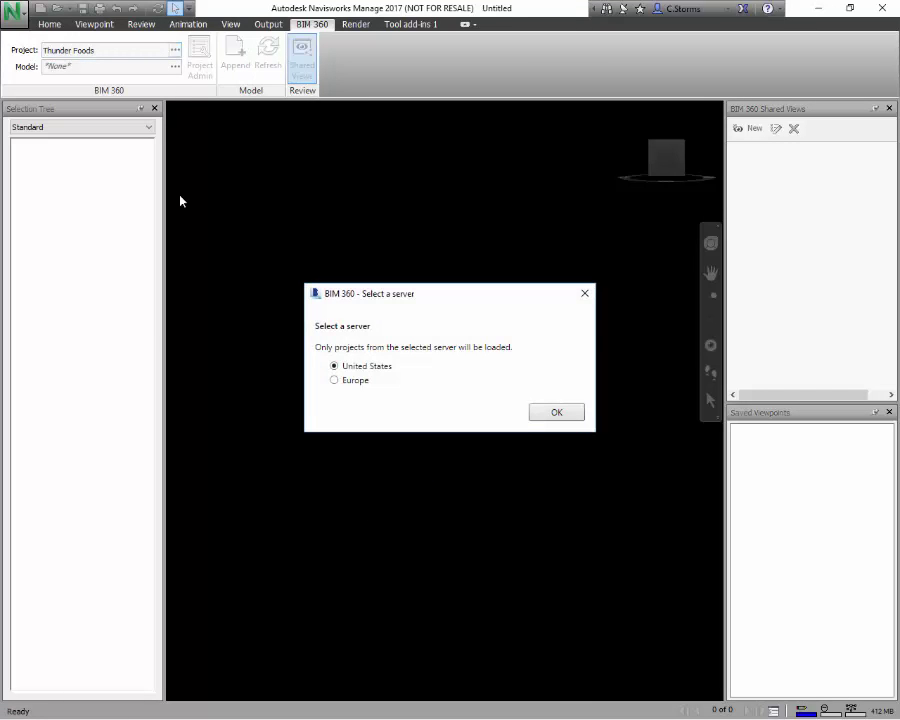
{"action": "left_click", "coordinate": [537, 415]}
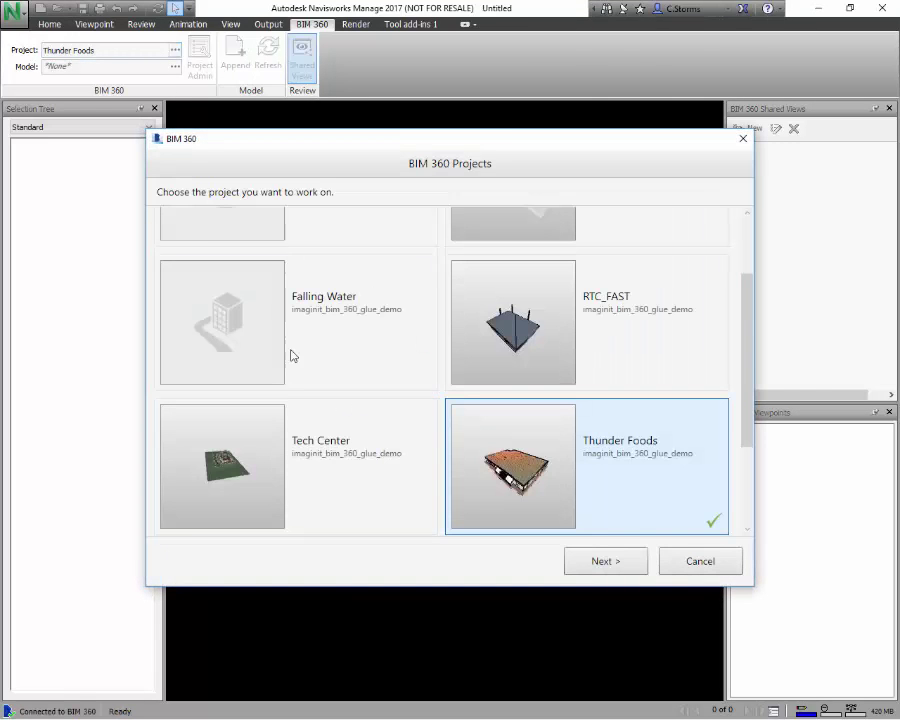
{"action": "left_click_drag", "start_coordinate": [745, 365], "coordinate": [757, 387]}
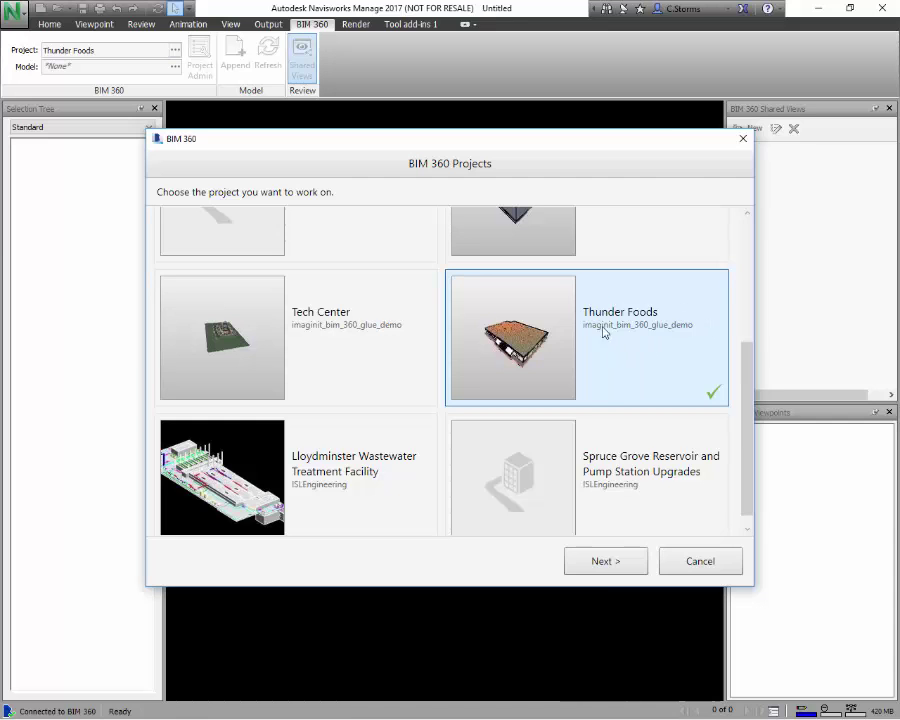
{"action": "left_click", "coordinate": [604, 572]}
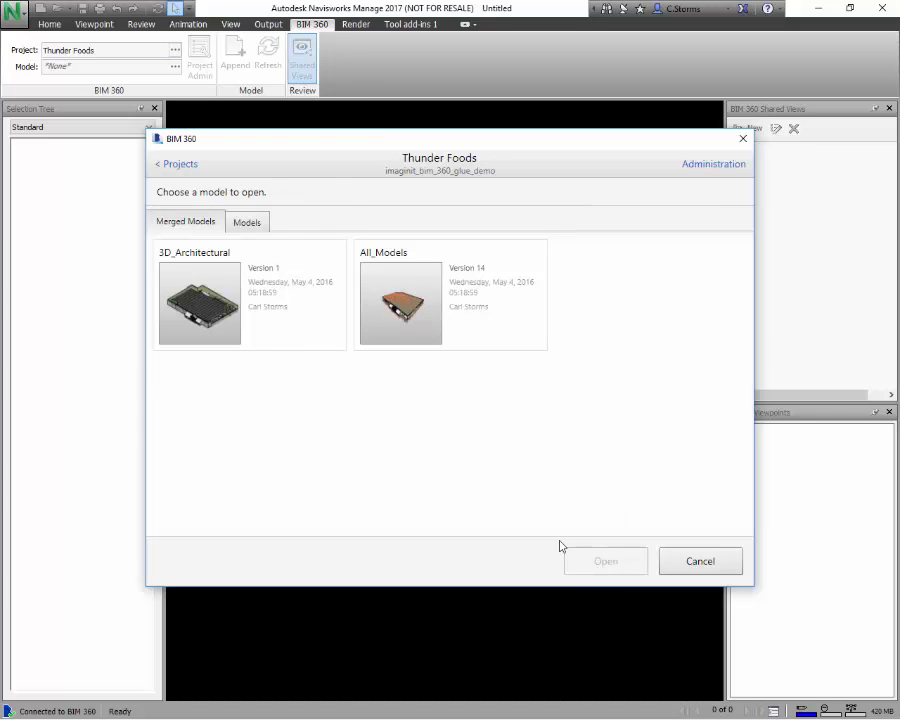
{"action": "left_click", "coordinate": [400, 300]}
- Open All_Models, frame the store from a raised corner via Home and orbit, and close Saved Viewpoints
{"action": "left_click", "coordinate": [605, 561]}
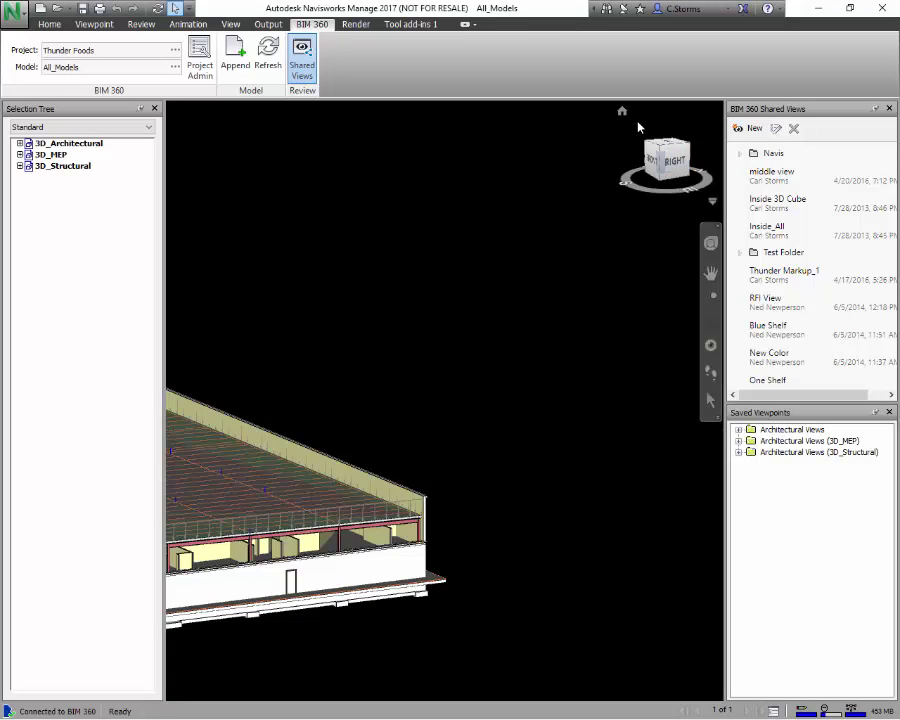
{"action": "left_click", "coordinate": [621, 112]}
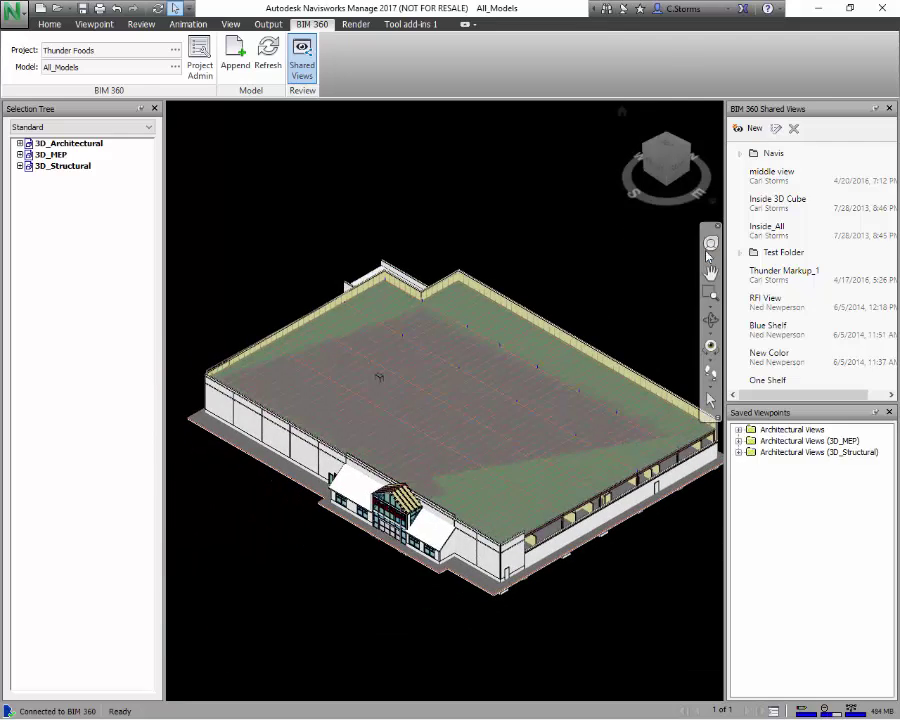
{"action": "left_click", "coordinate": [710, 320]}
{"action": "mouse_move", "coordinate": [620, 360]}
{"action": "left_mouse_down"}
{"action": "mouse_move", "coordinate": [526, 292]}
{"action": "mouse_move", "coordinate": [546, 338]}
{"action": "left_mouse_up"}
{"action": "scroll", "coordinate": [546, 338], "scroll_direction": "up", "scroll_amount": 3}
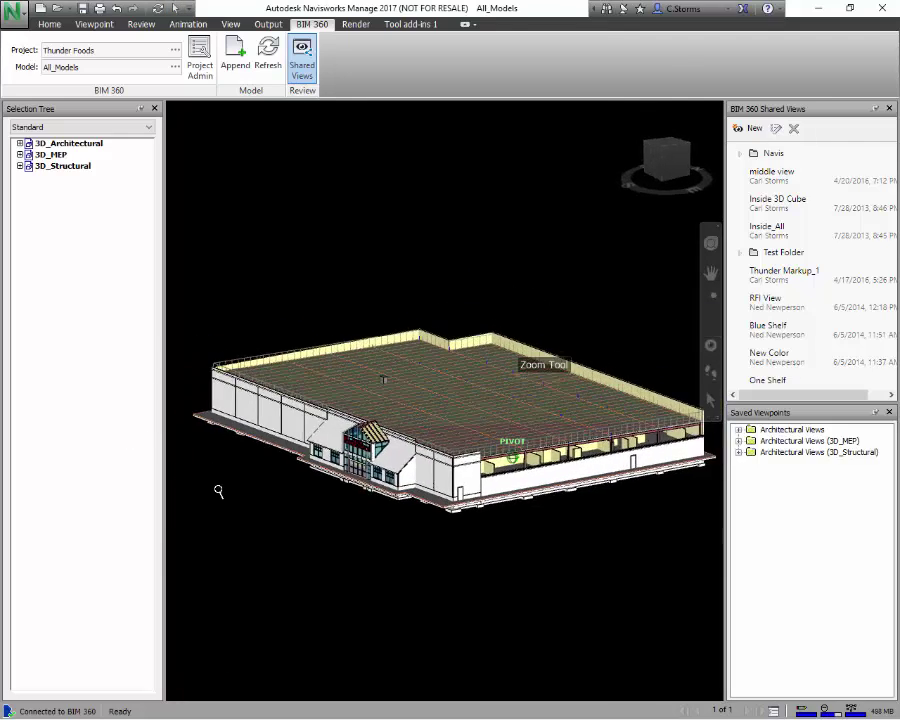
{"action": "scroll", "coordinate": [662, 427], "scroll_direction": "up", "scroll_amount": 1}
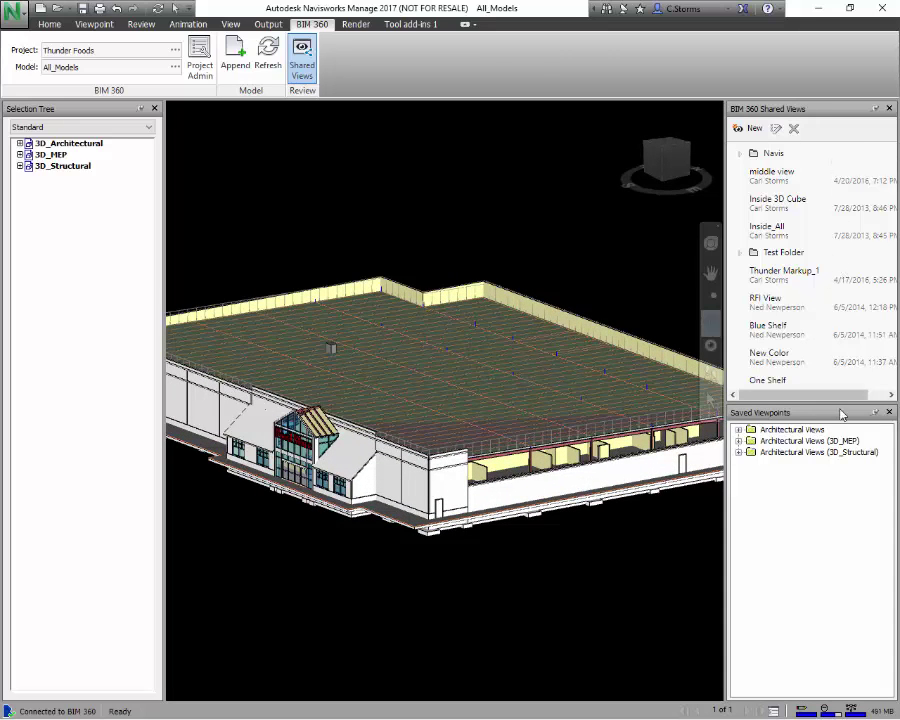
{"action": "left_click", "coordinate": [889, 412]}
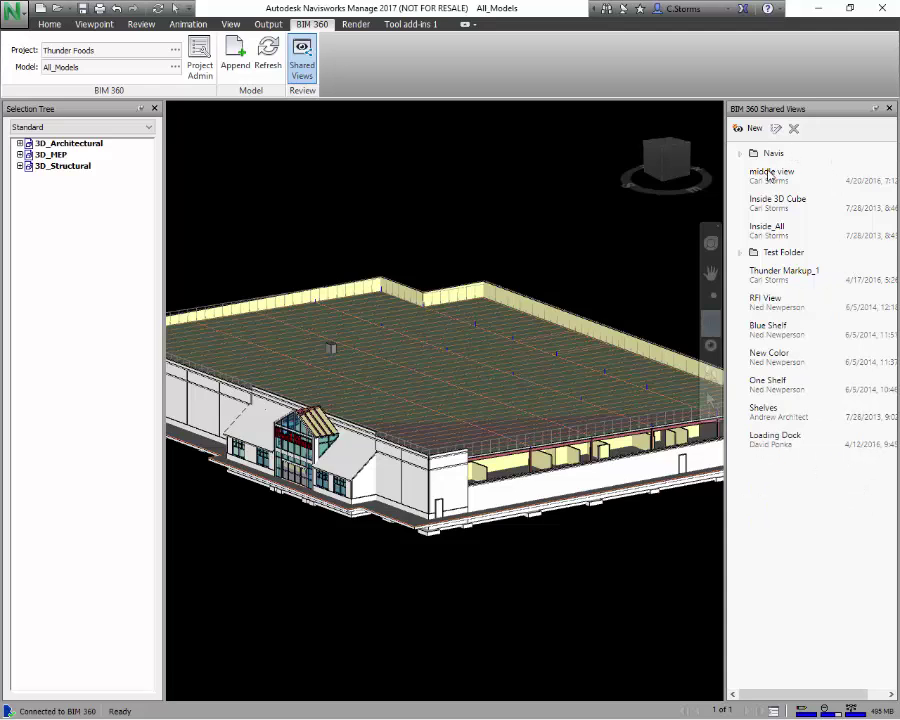
- Create a BIM 360 shared view named 'New View' in the Navis folder and save it
{"action": "left_click", "coordinate": [747, 128]}
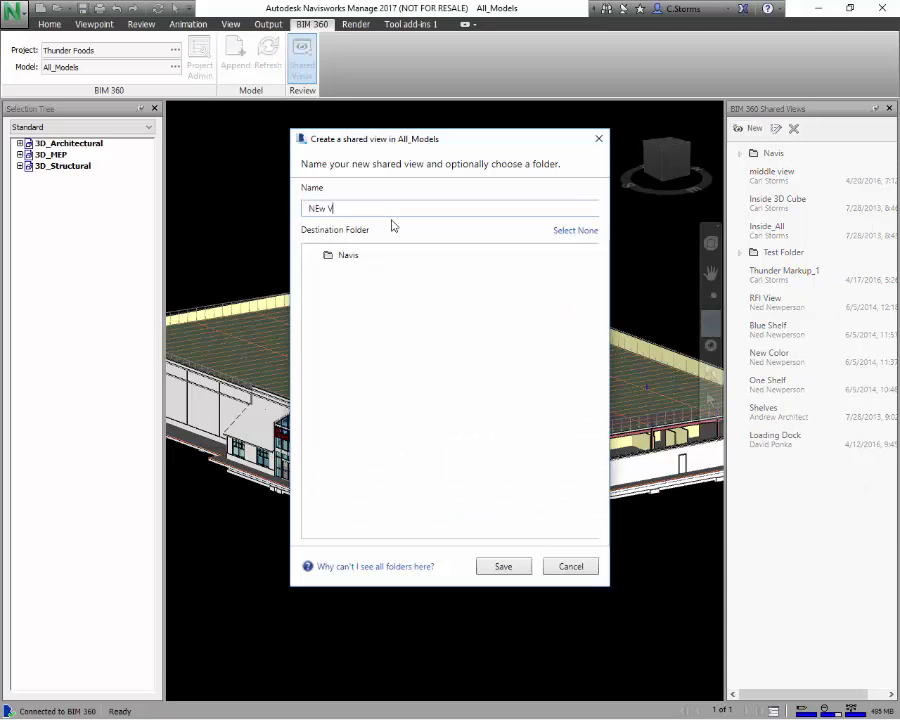
{"action": "type", "text": "N"}
{"action": "key", "text": "BackSpace"}
{"action": "type", "text": "New View"}
{"action": "left_click", "coordinate": [346, 257]}
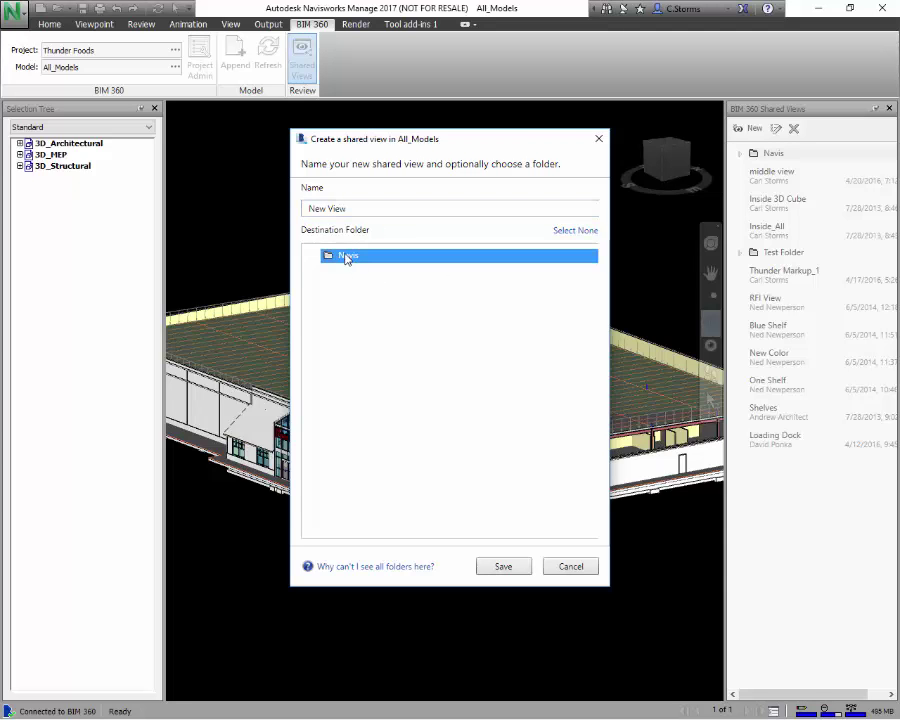
{"action": "left_click", "coordinate": [508, 568]}
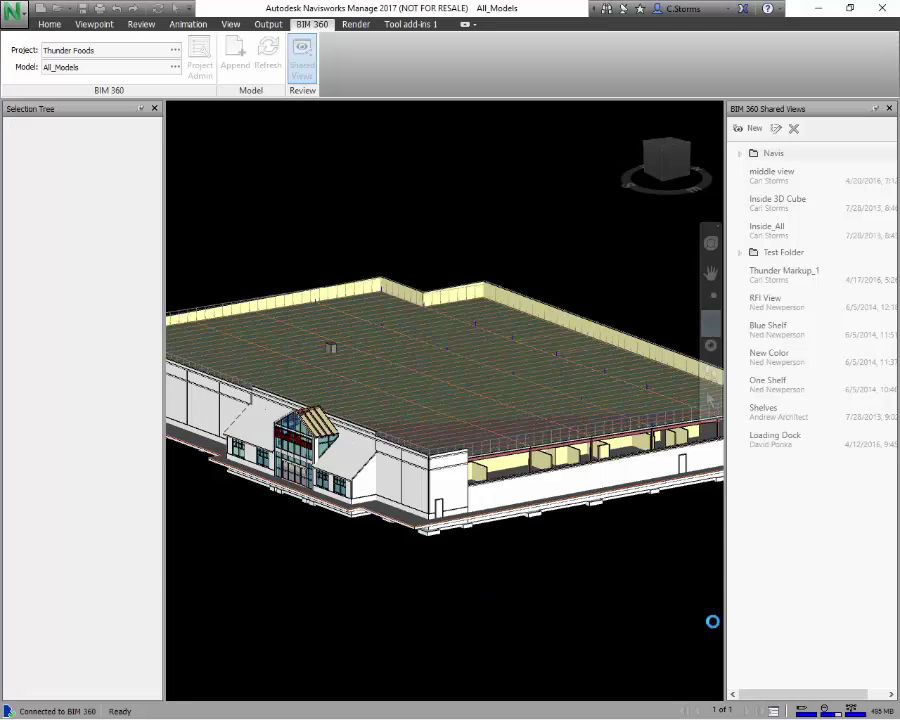